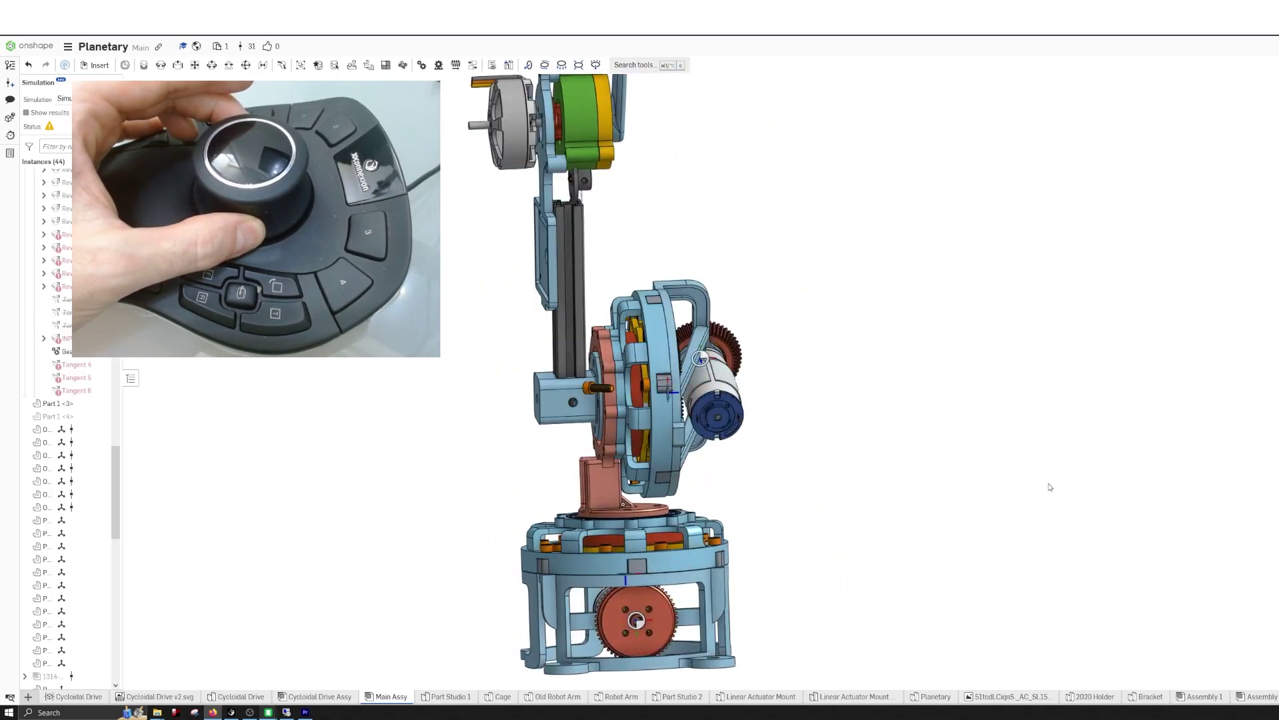
# - Open the 3Dconnexion SpaceMouse Pro settings for Onshape and slightly lower the overall speed
pyautogui.click(233, 713)
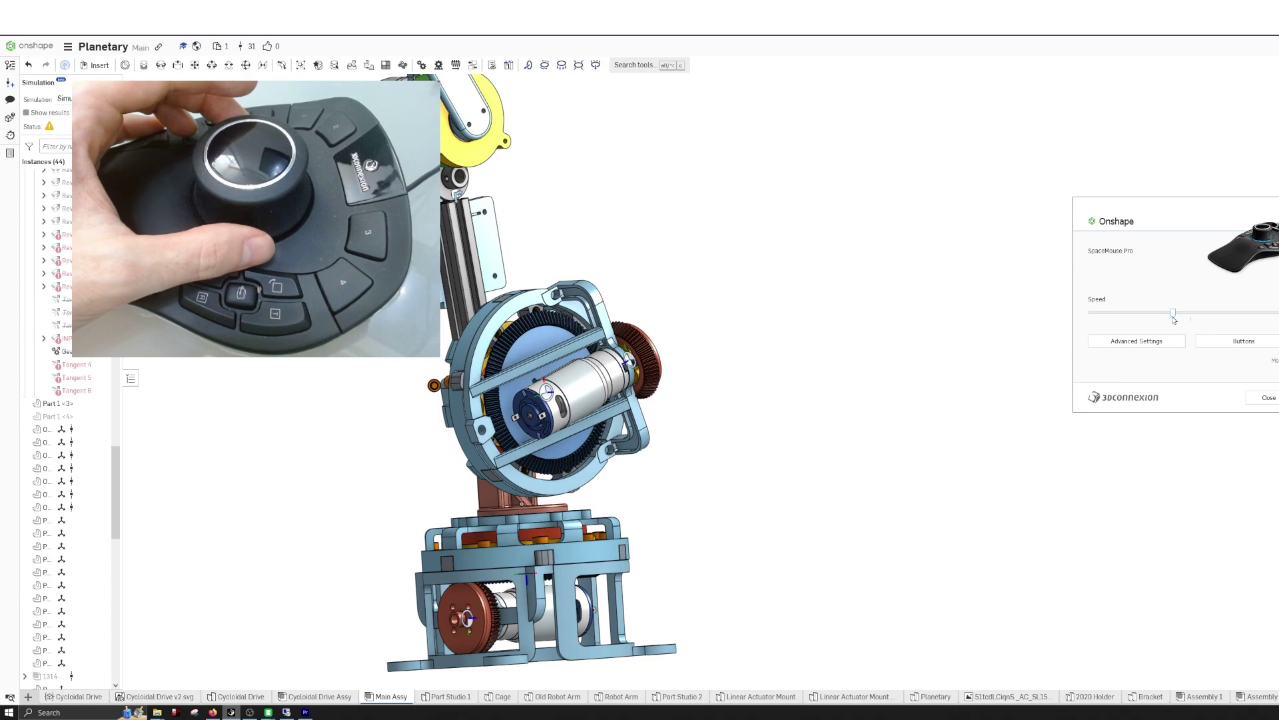
pyautogui.moveTo(1178, 214); pyautogui.dragTo(902, 219)
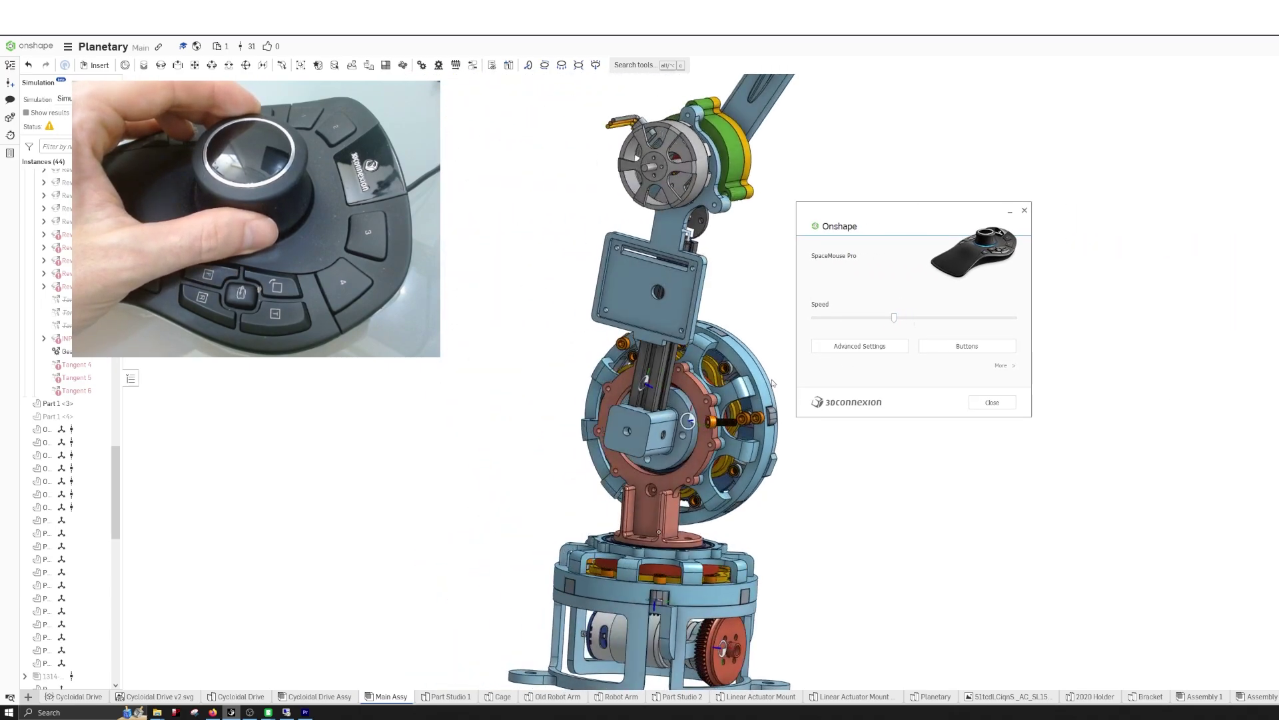
pyautogui.moveTo(894, 319); pyautogui.dragTo(898, 320)
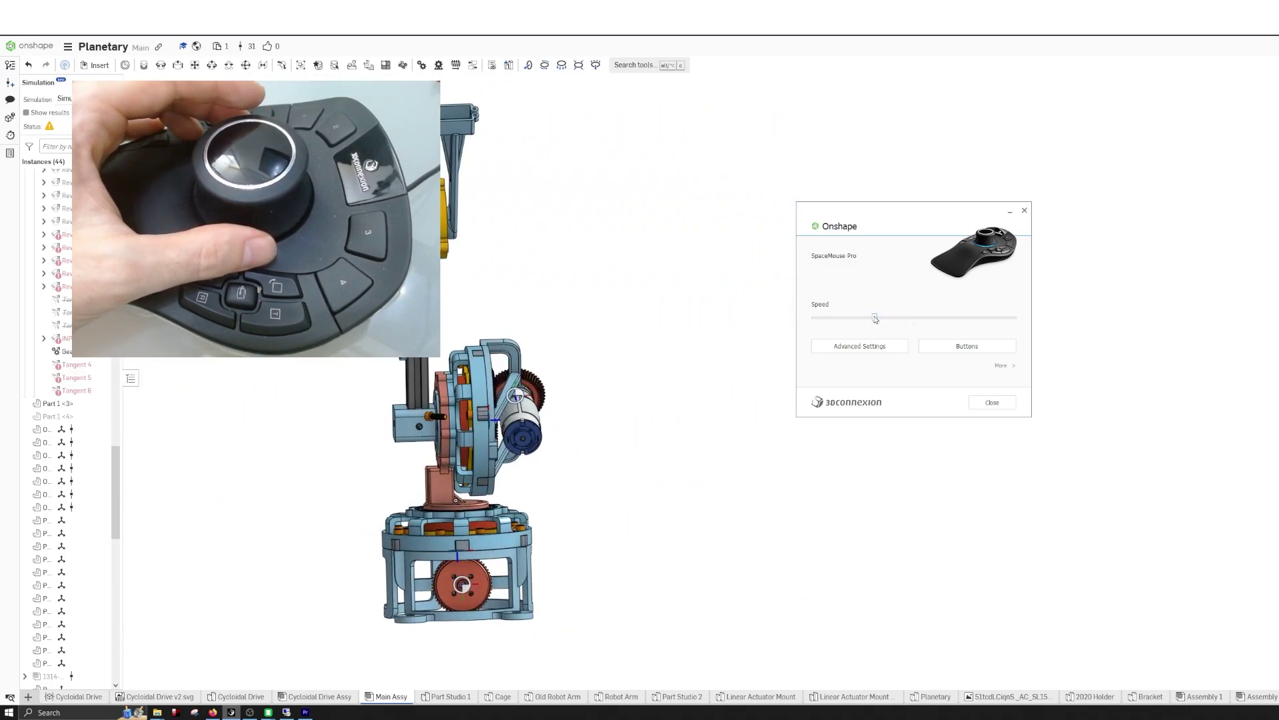
pyautogui.click(769, 411)
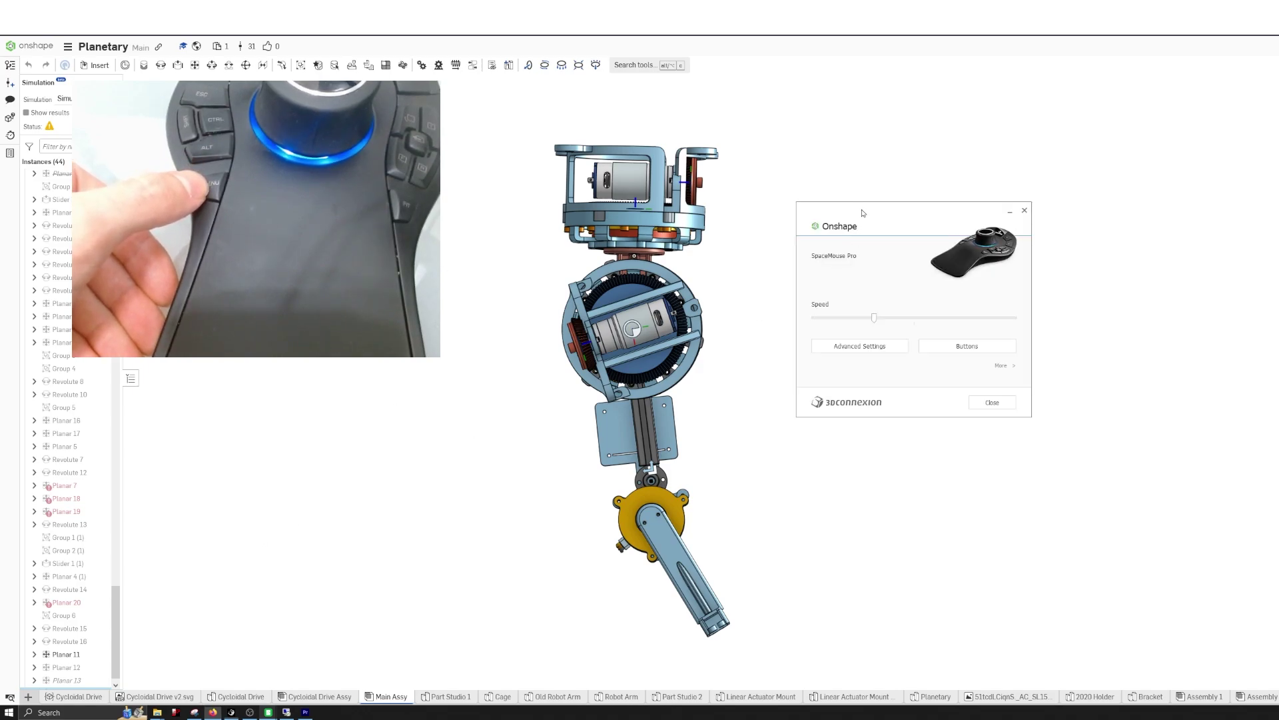
# - Open the SpaceMouse advanced settings and toggle the device LEDs off and back on
pyautogui.moveTo(862, 212); pyautogui.dragTo(423, 216)
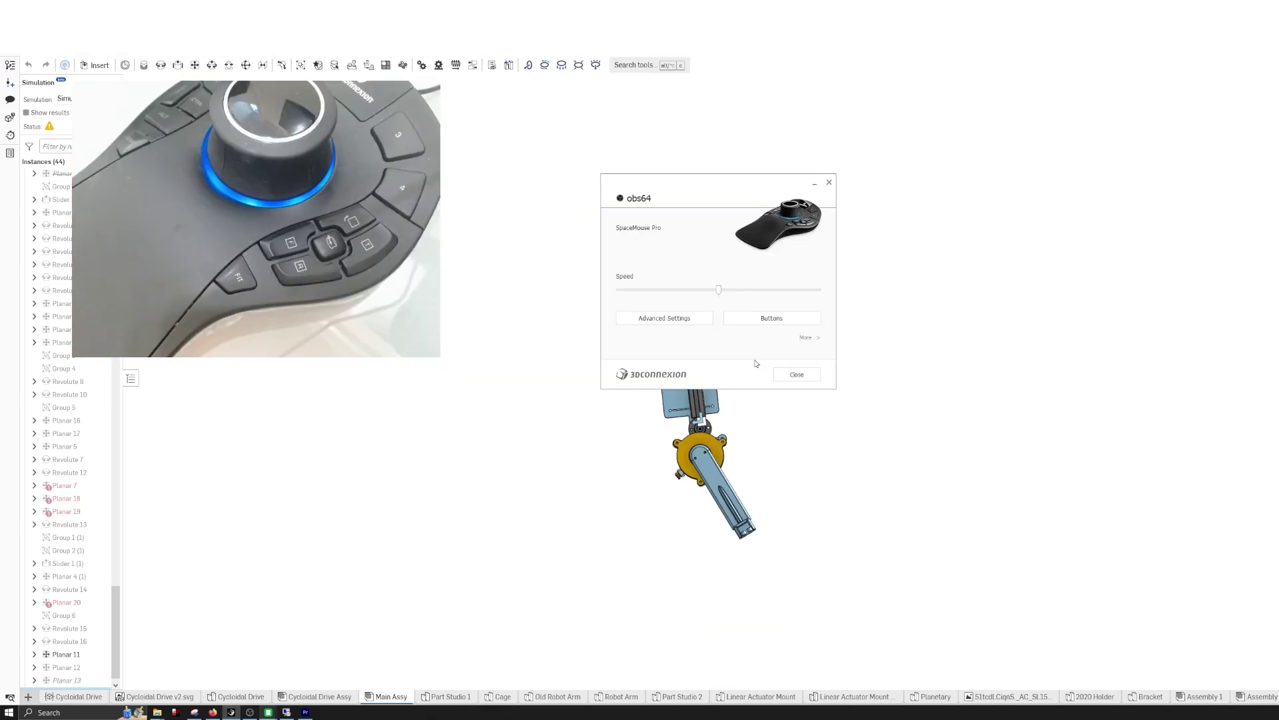
pyautogui.click(699, 322)
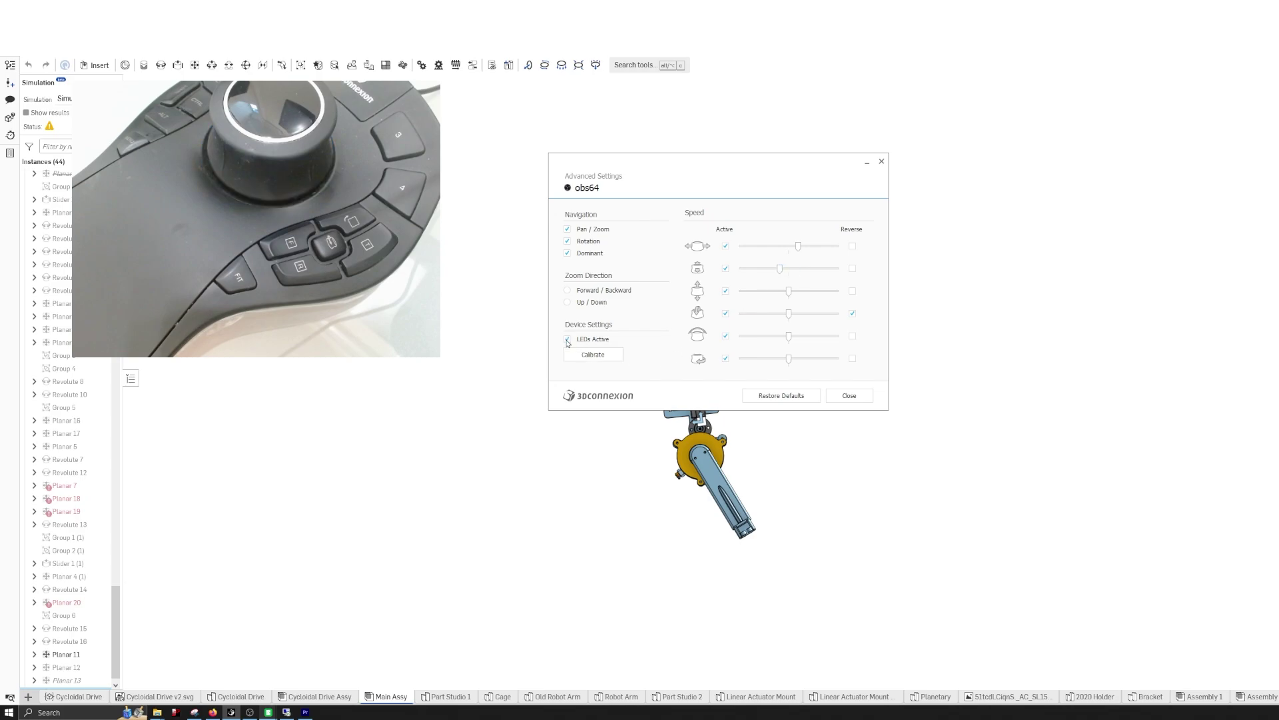
pyautogui.click(568, 340)
pyautogui.click(568, 341)
pyautogui.click(582, 342)
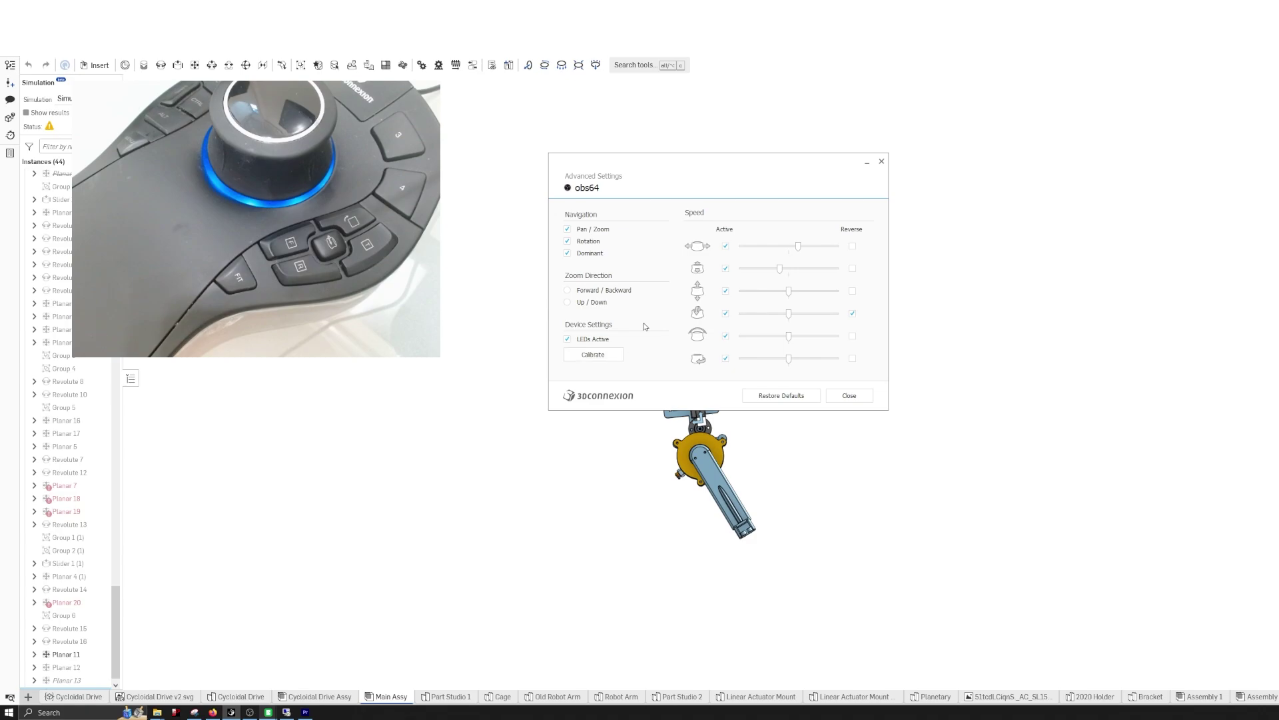
pyautogui.moveTo(686, 170); pyautogui.dragTo(929, 178)
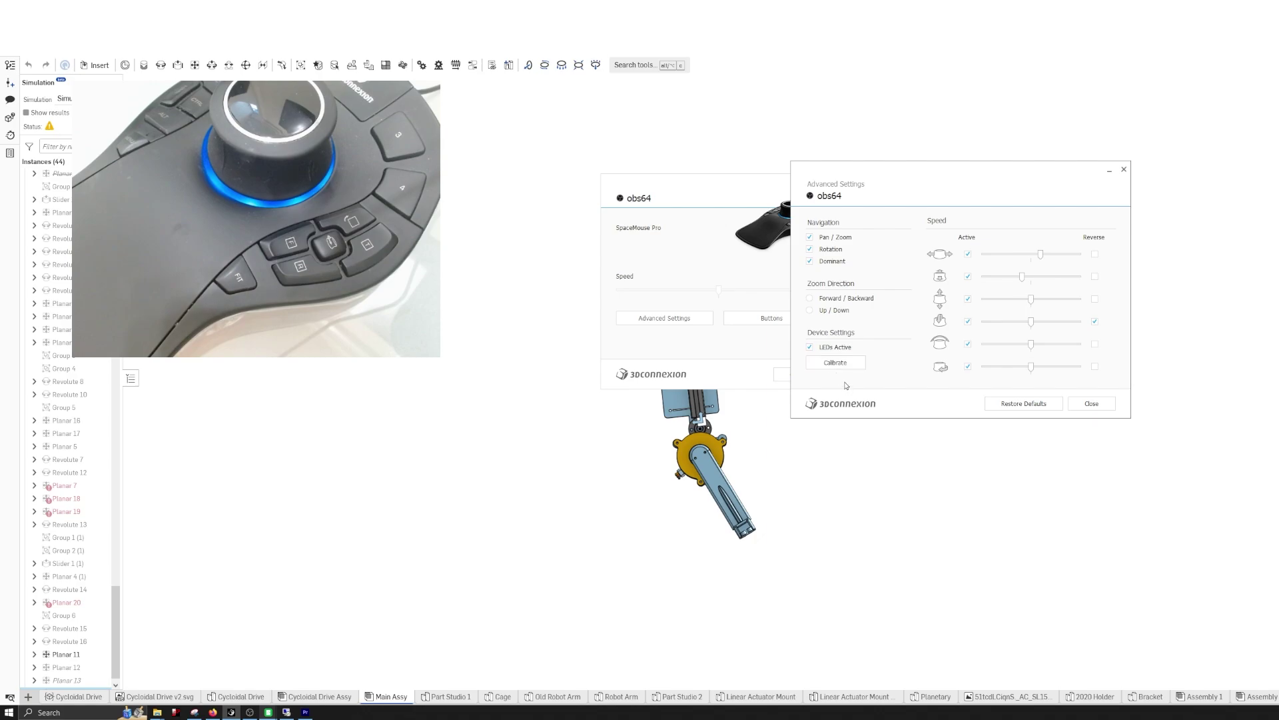
# - Open the SpaceMouse button assignments and examine the 3Dconnexion and Applications functions available for button 4
pyautogui.click(766, 325)
pyautogui.click(786, 318)
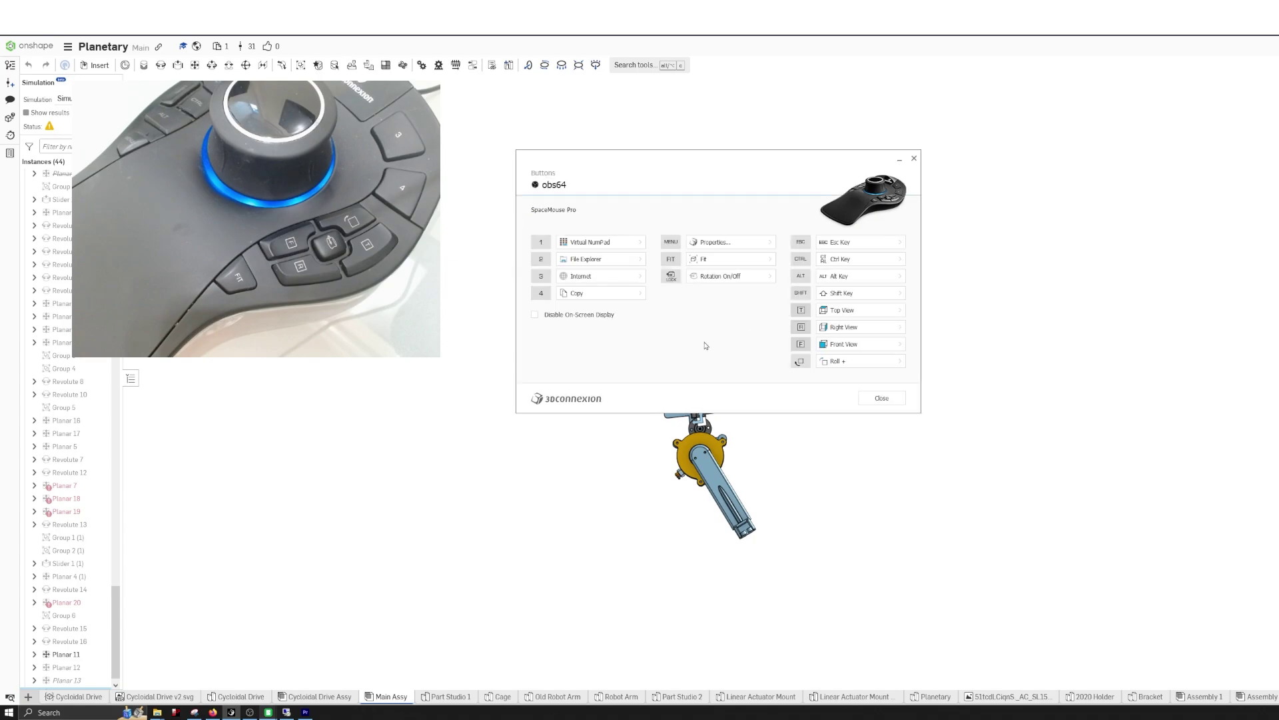
pyautogui.click(640, 292)
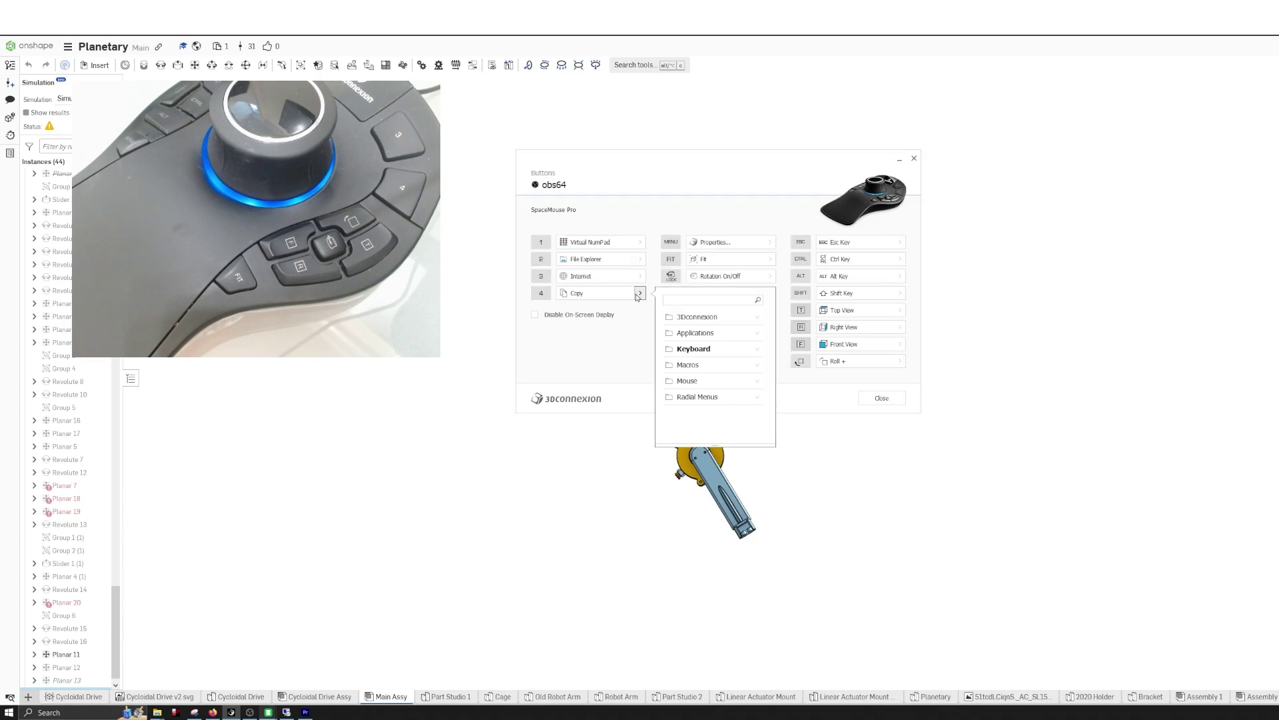
pyautogui.click(710, 318)
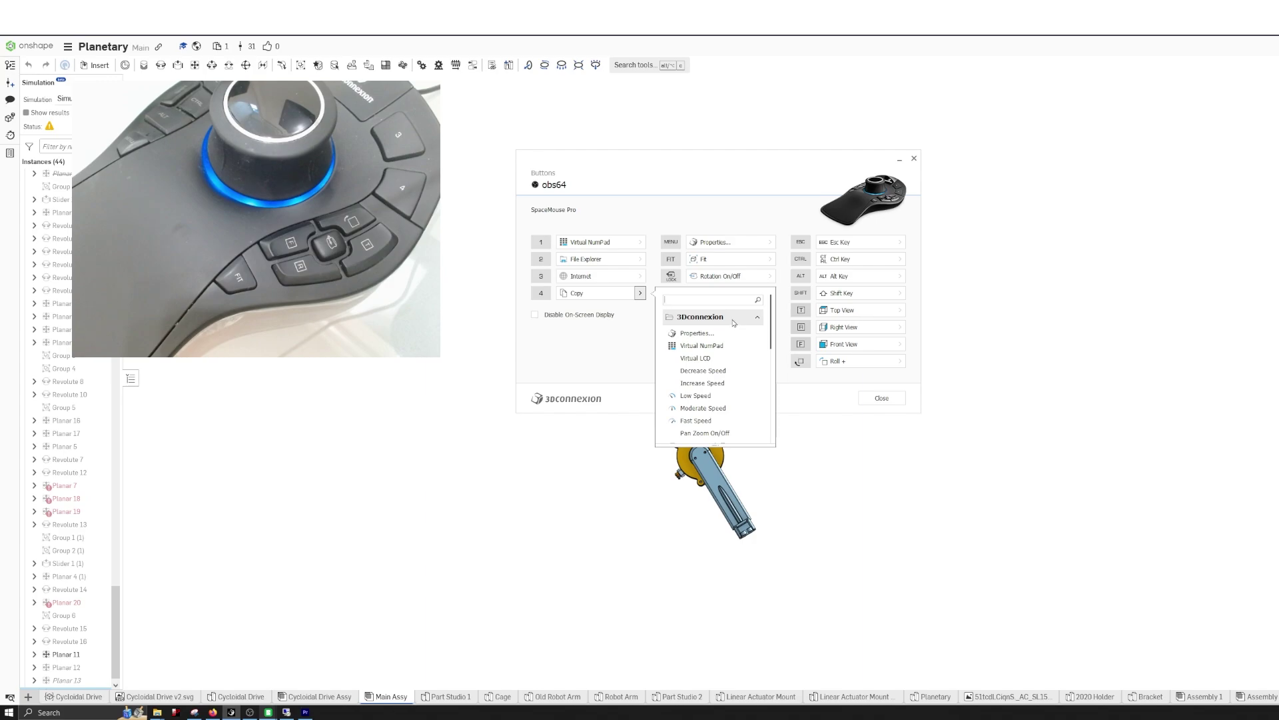
pyautogui.click(733, 320)
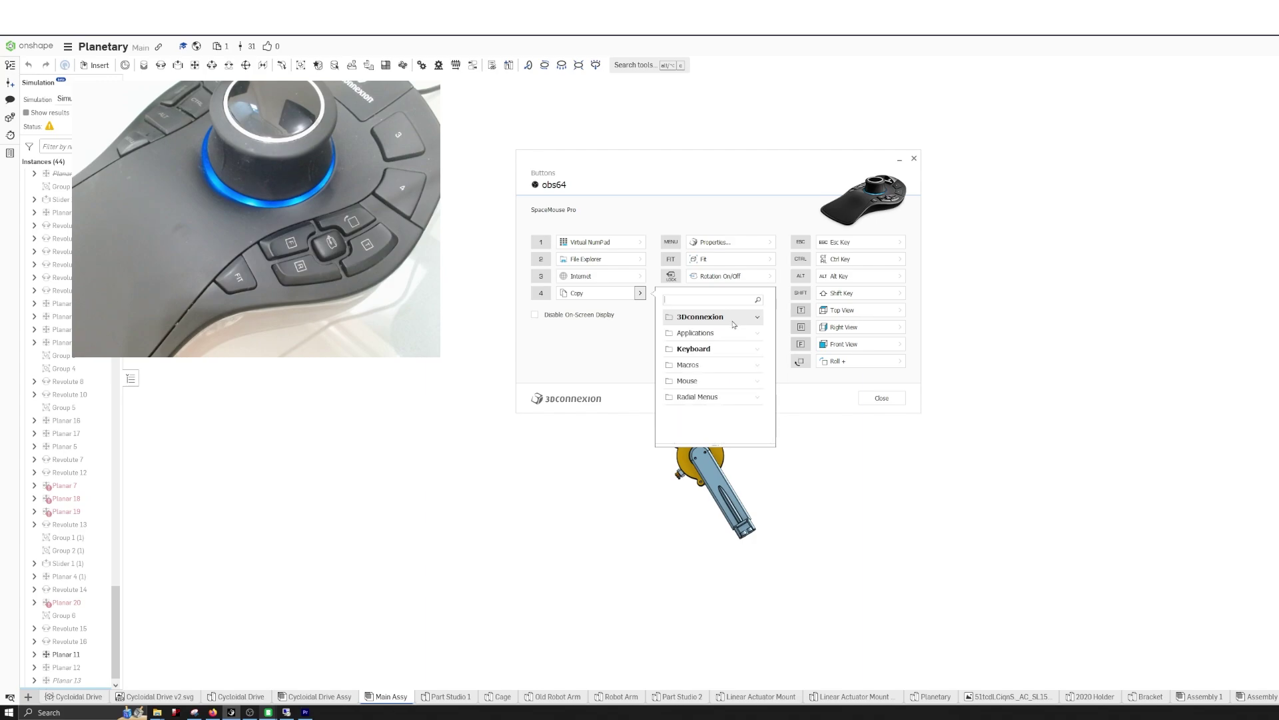
pyautogui.click(734, 333)
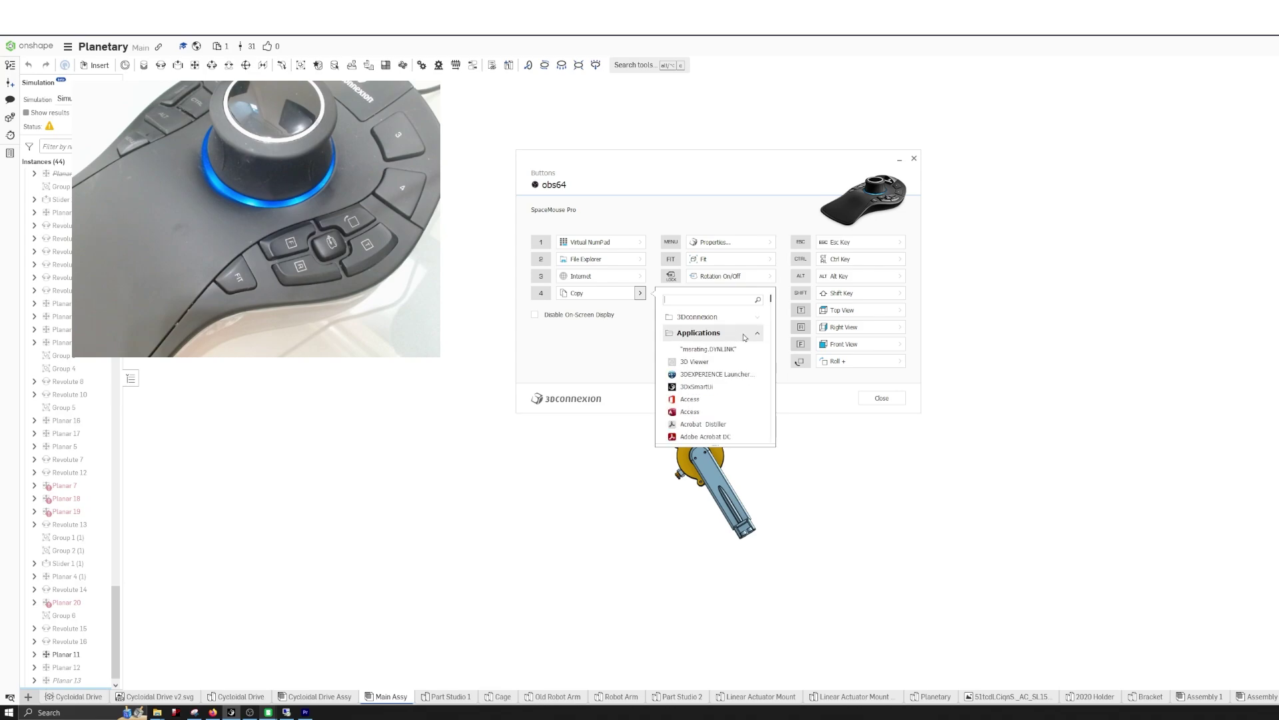
pyautogui.click(742, 335)
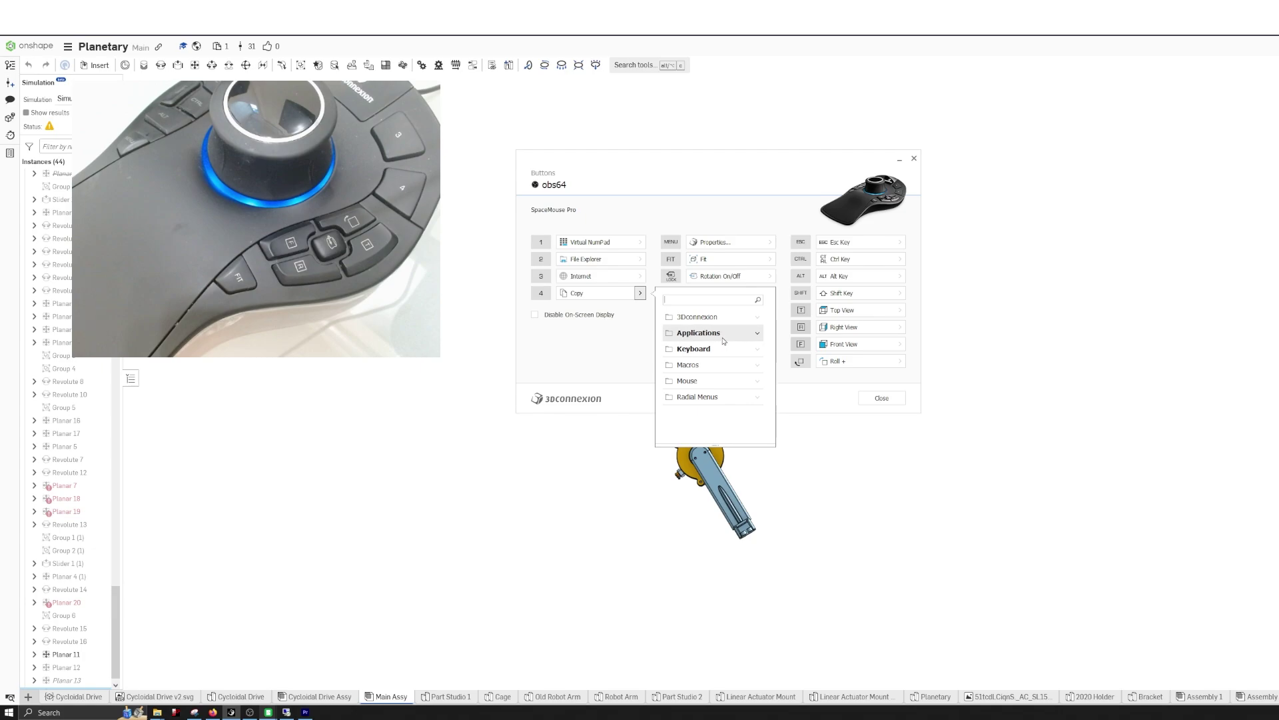
pyautogui.click(722, 337)
pyautogui.click(723, 336)
# - Examine the Keyboard, Macros and Mouse functions that can be assigned to button 4, leaving its assignment as Copy
pyautogui.click(739, 351)
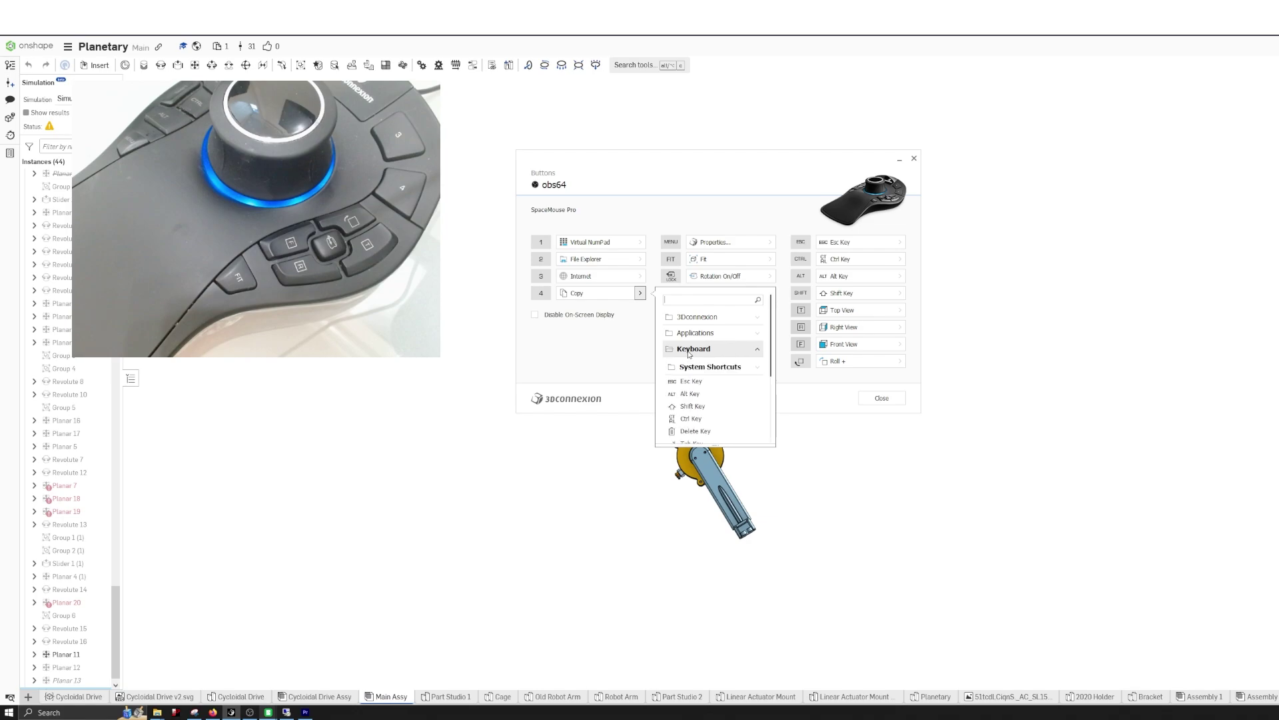
pyautogui.scroll(-1, 722, 347)
pyautogui.scroll(1, 725, 349)
pyautogui.scroll(-1, 717, 399)
pyautogui.scroll(2, 716, 373)
pyautogui.scroll(-1, 717, 333)
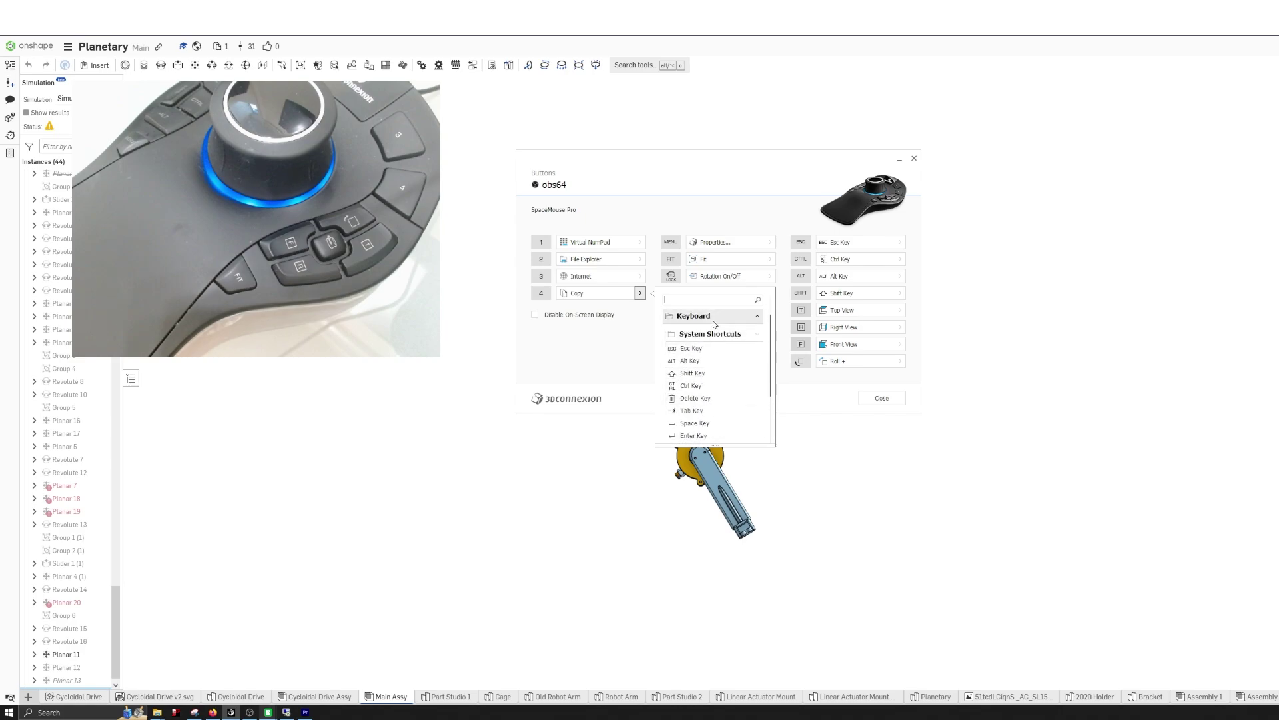
pyautogui.click(716, 318)
pyautogui.click(718, 366)
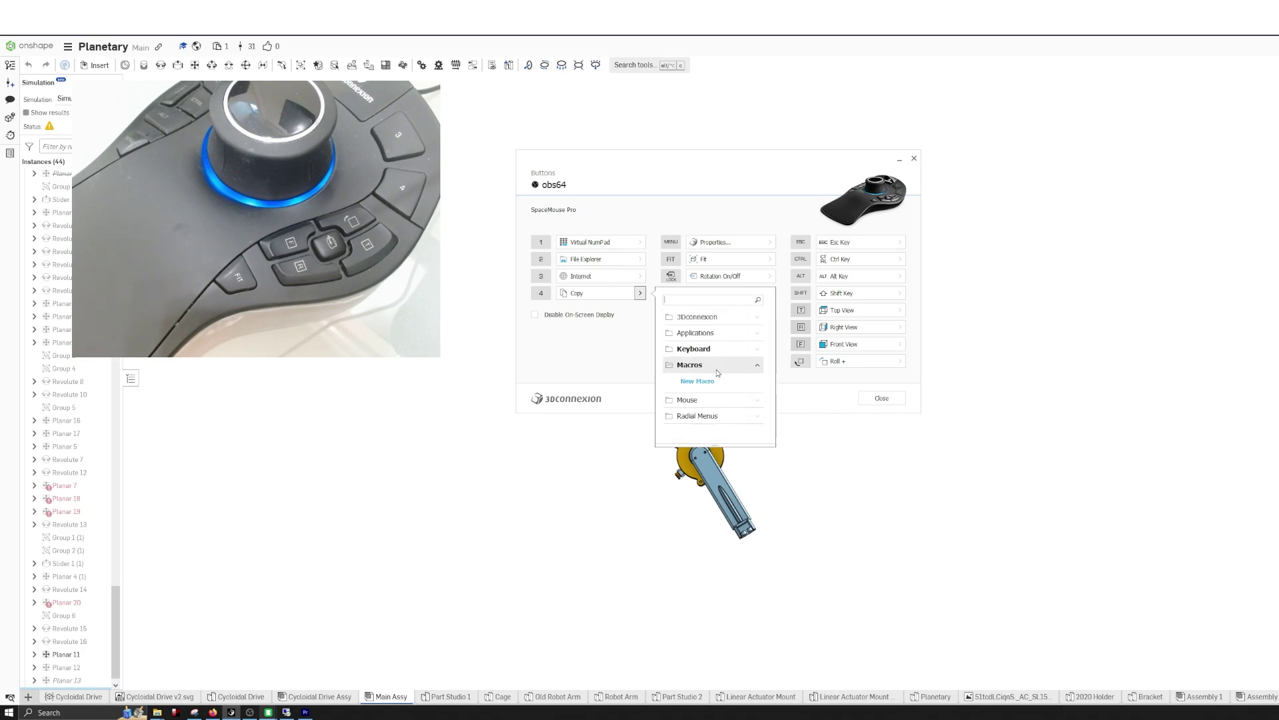
pyautogui.click(715, 385)
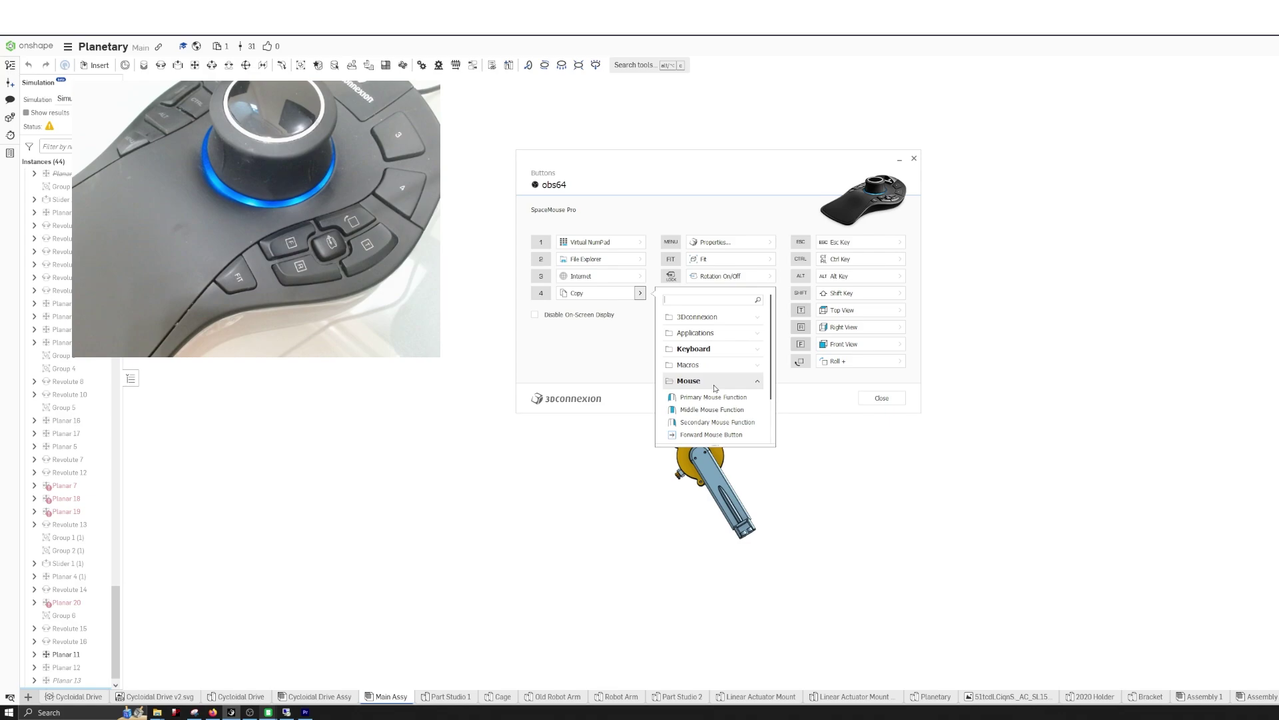
pyautogui.click(714, 385)
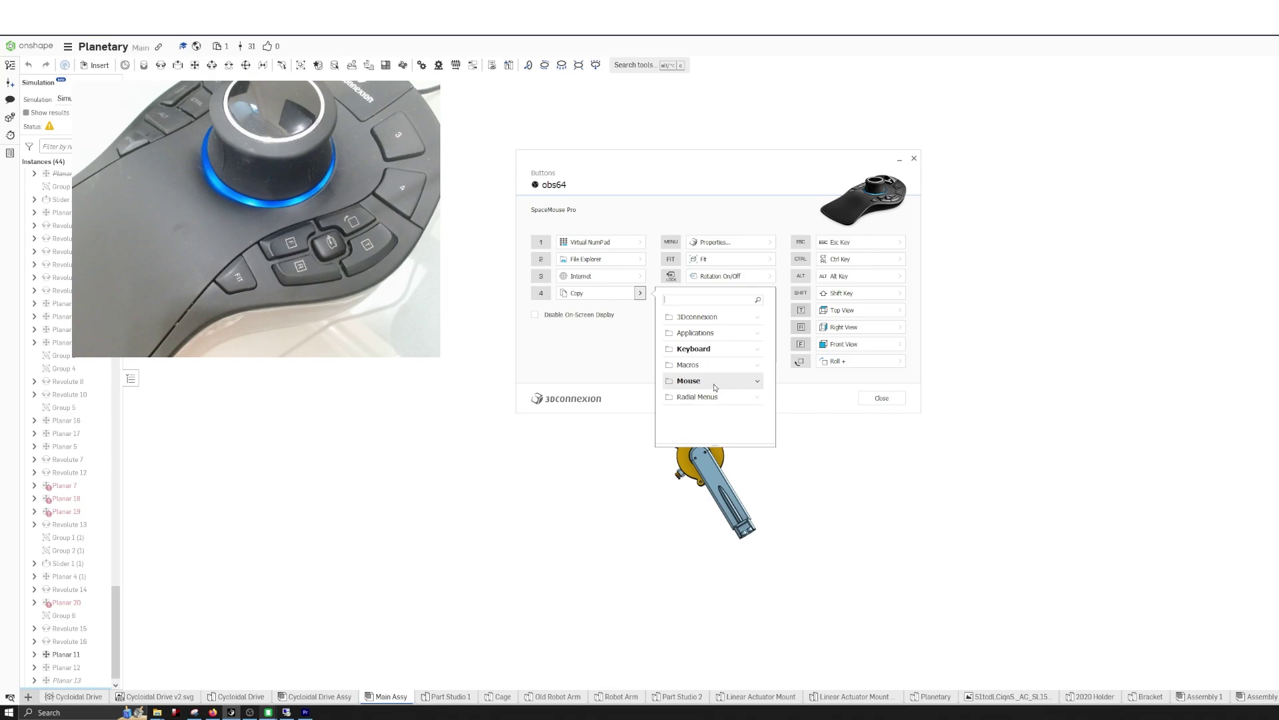
pyautogui.click(807, 394)
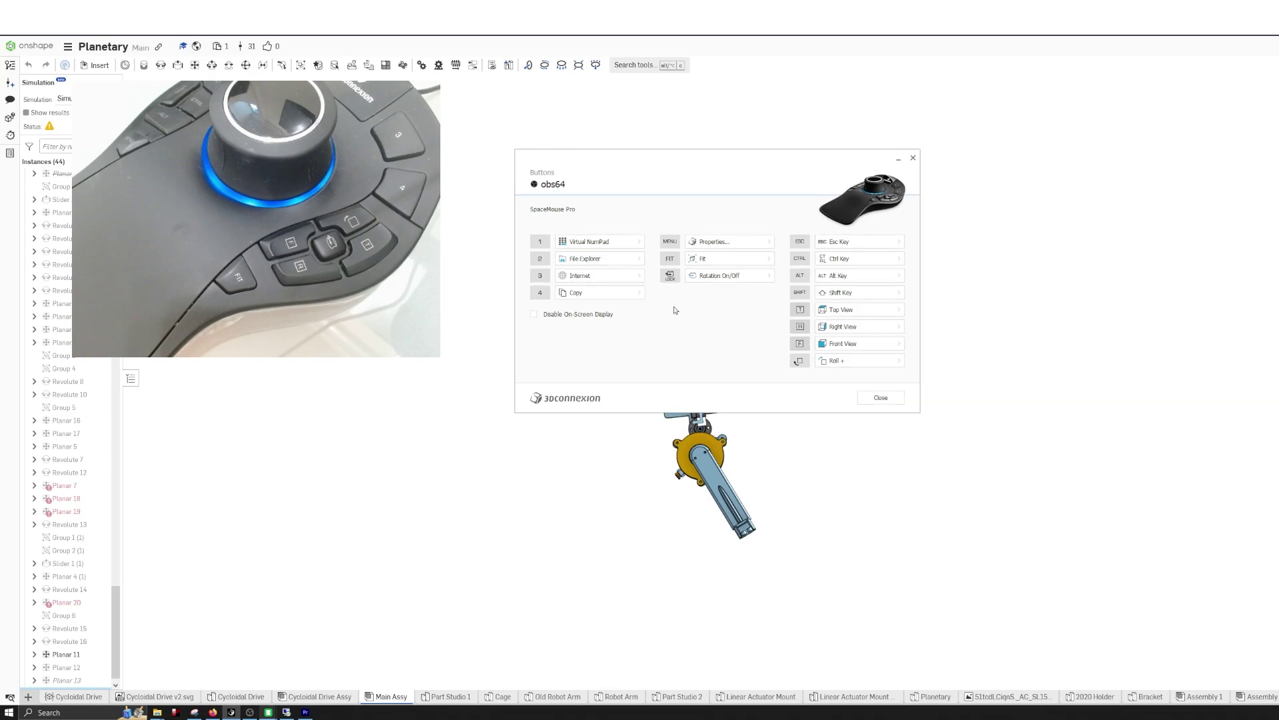
# - Examine the function categories available for the MENU button and close the button assignments
pyautogui.click(769, 242)
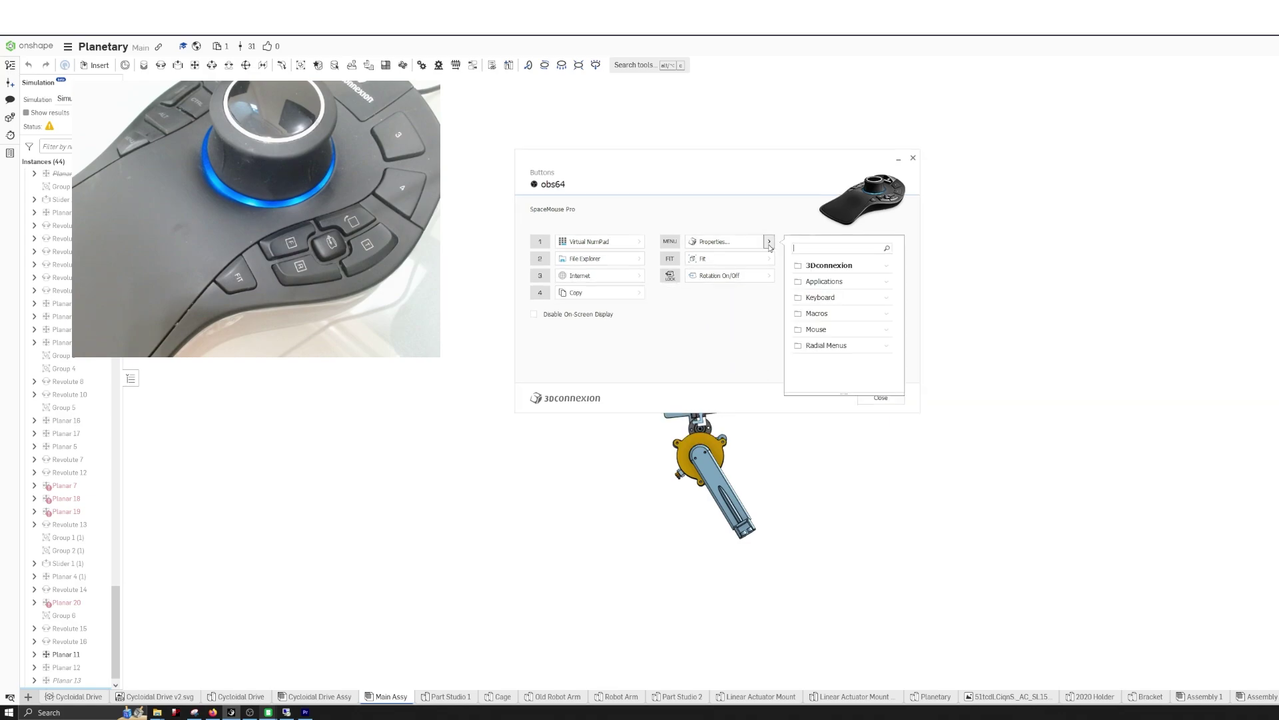
pyautogui.click(683, 340)
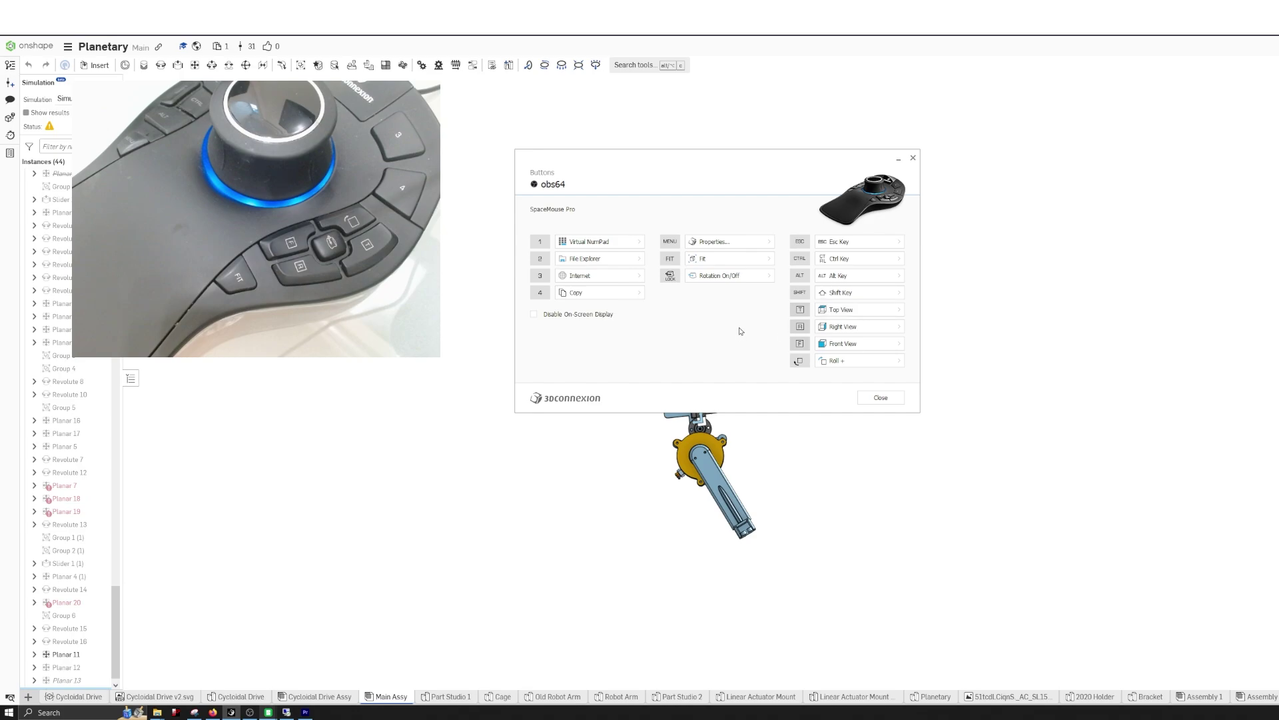
pyautogui.click(875, 398)
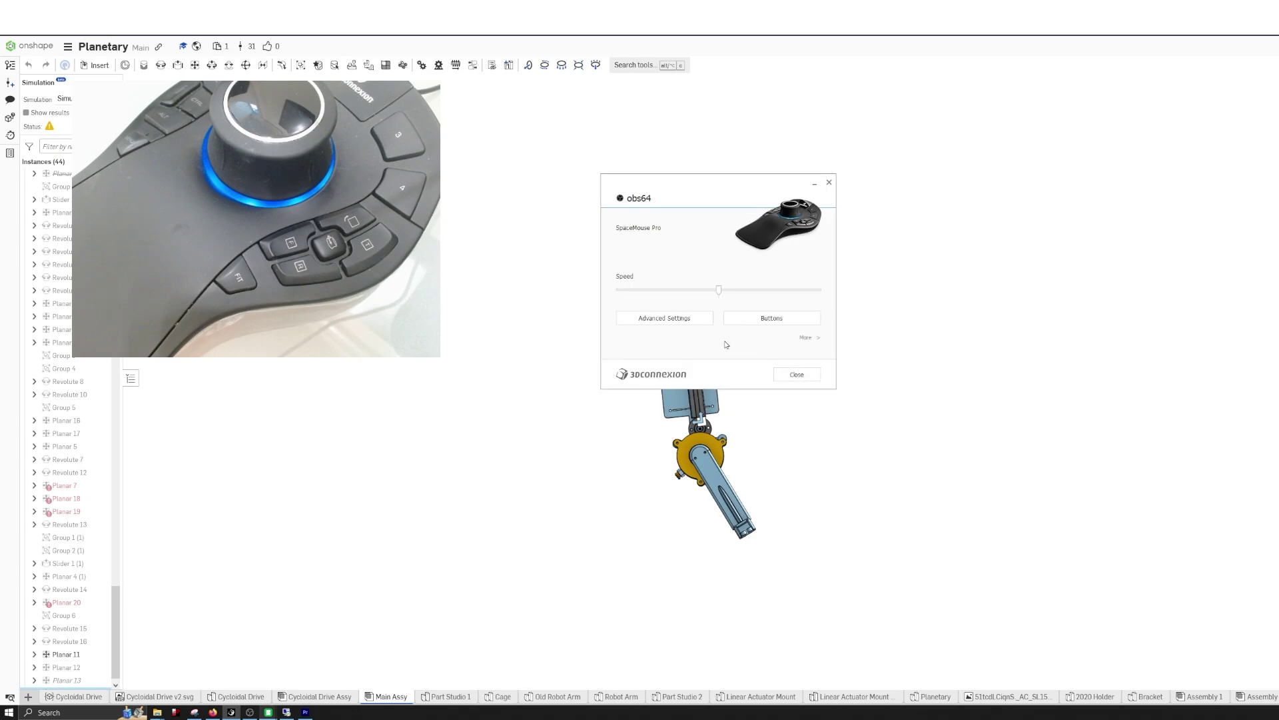
# - View the additional SpaceMouse options for importing, exporting and resetting settings, and dismiss them
pyautogui.click(814, 337)
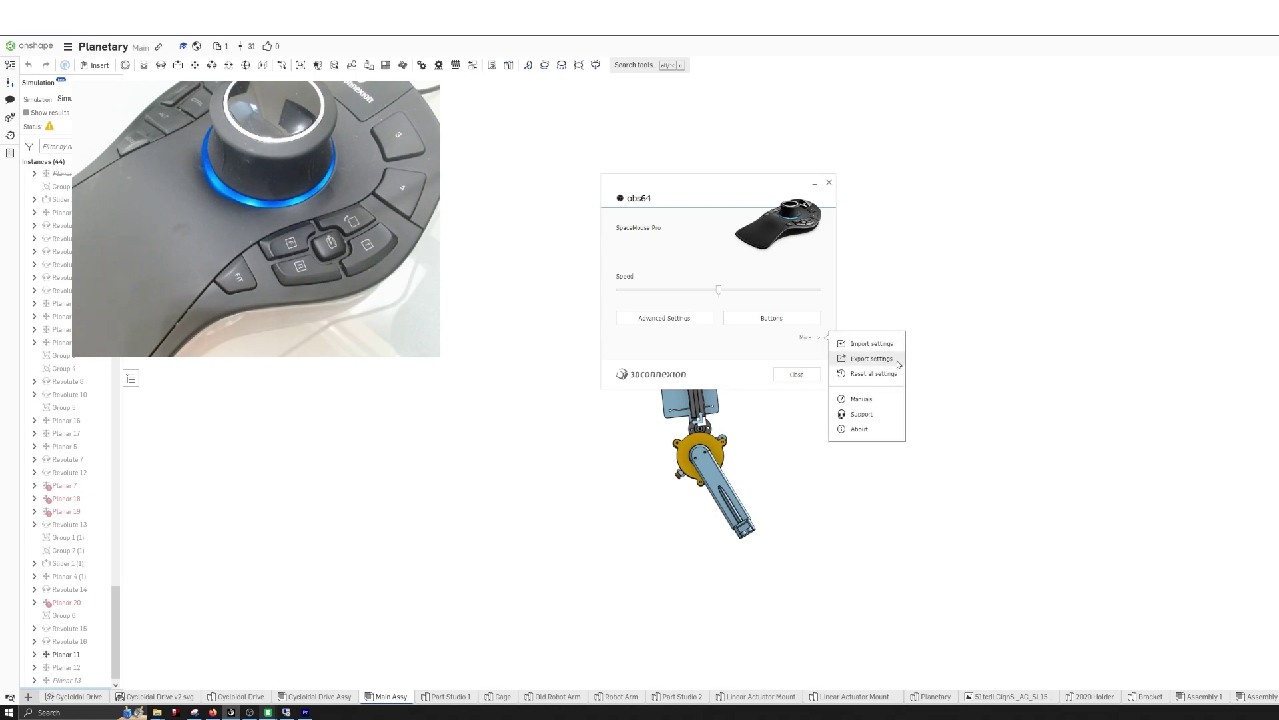
pyautogui.click(720, 355)
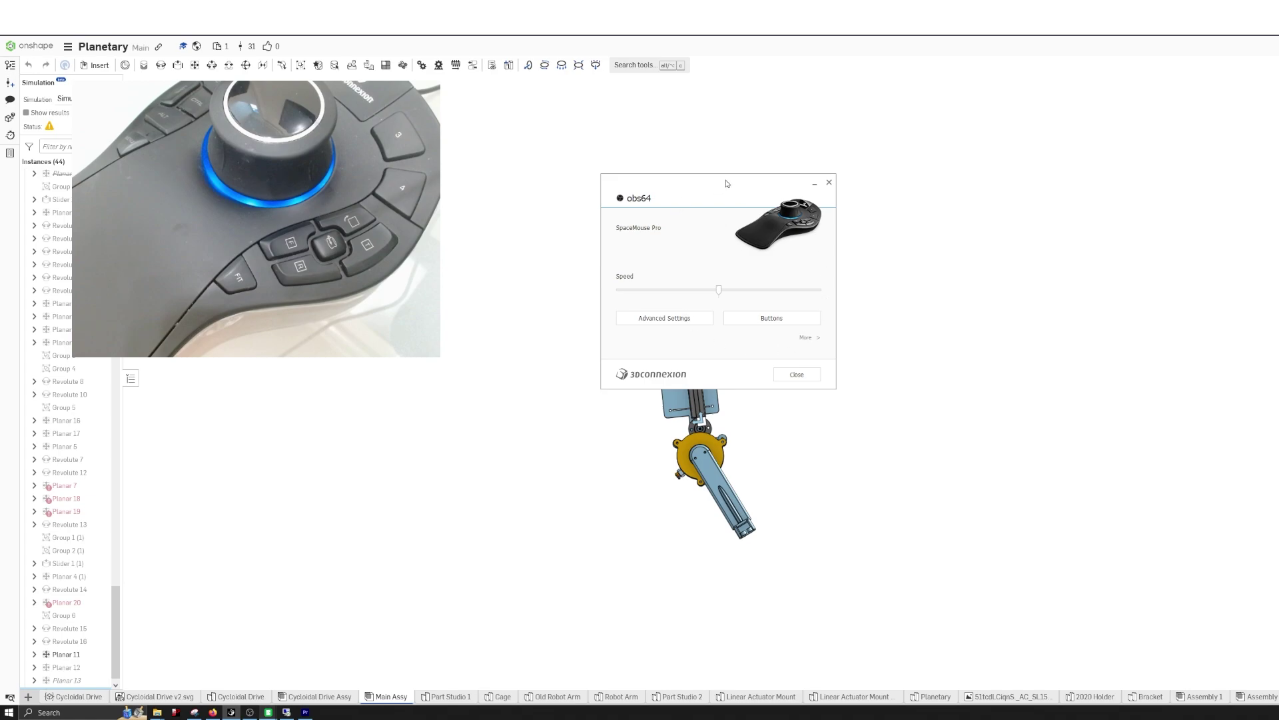
pyautogui.moveTo(727, 183); pyautogui.dragTo(715, 183)
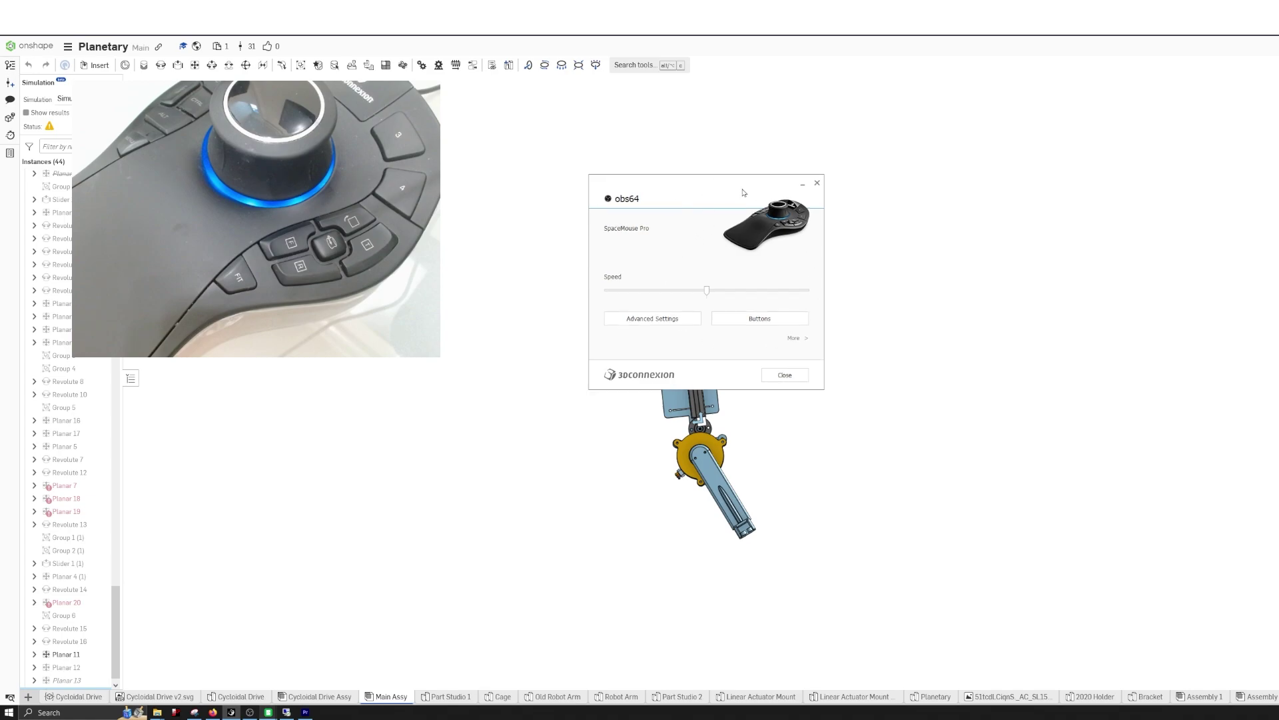